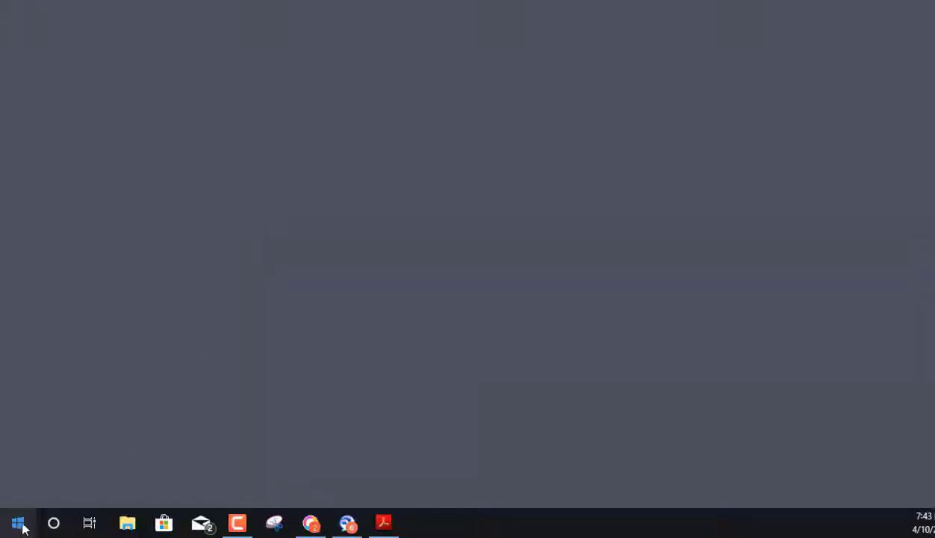
- Go from the Start menu to Control Panel's BitLocker Drive Encryption page
left_click(17, 523)
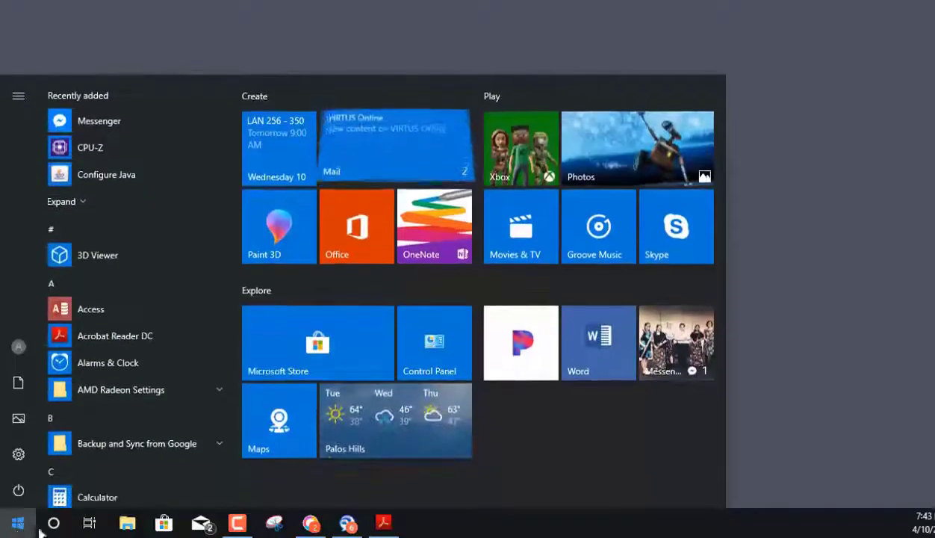
left_click(429, 313)
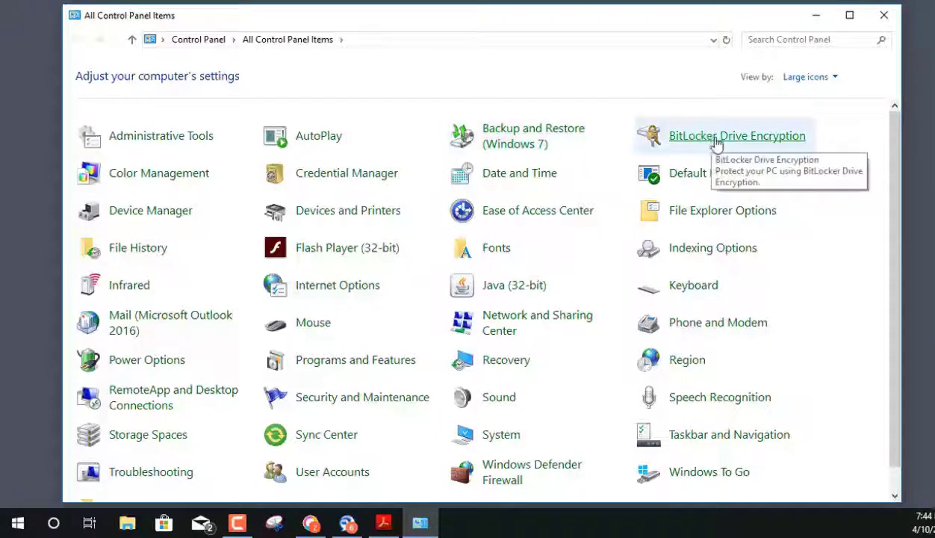
left_click(763, 144)
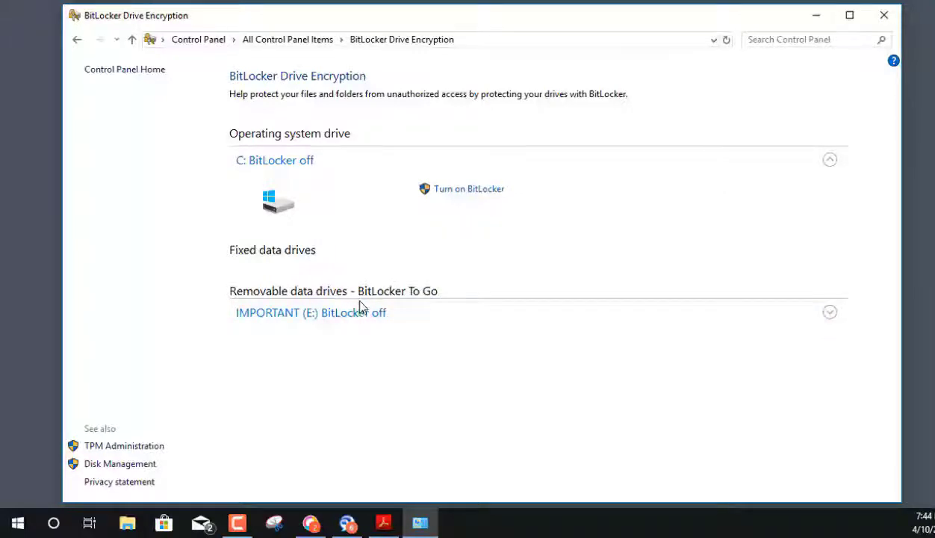
- Turn on BitLocker for IMPORTANT (E:) with password unlock, entering the password twice
left_click(828, 312)
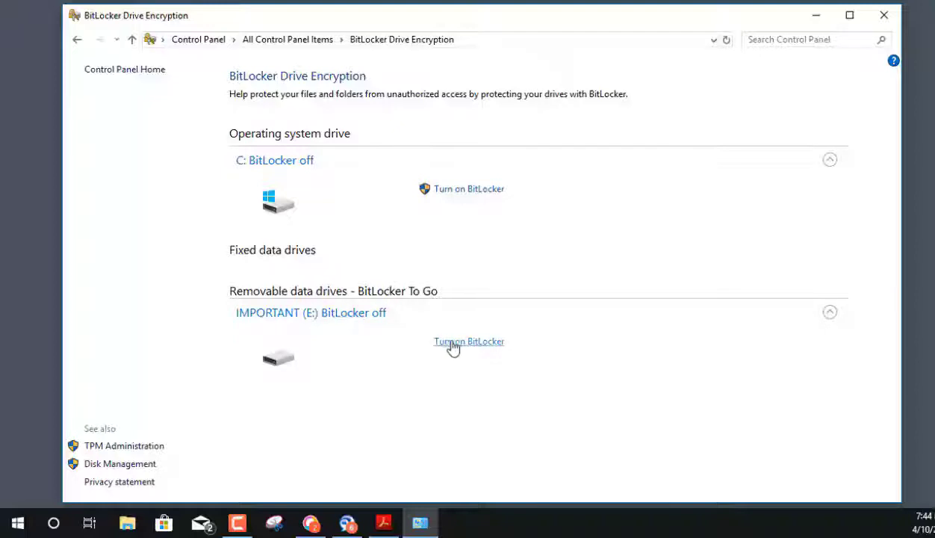
left_click(481, 351)
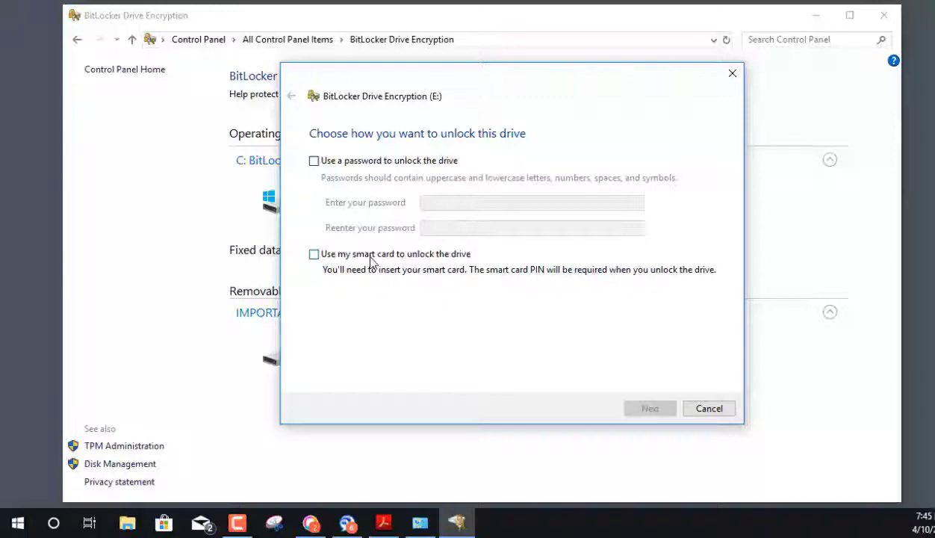
left_click(385, 161)
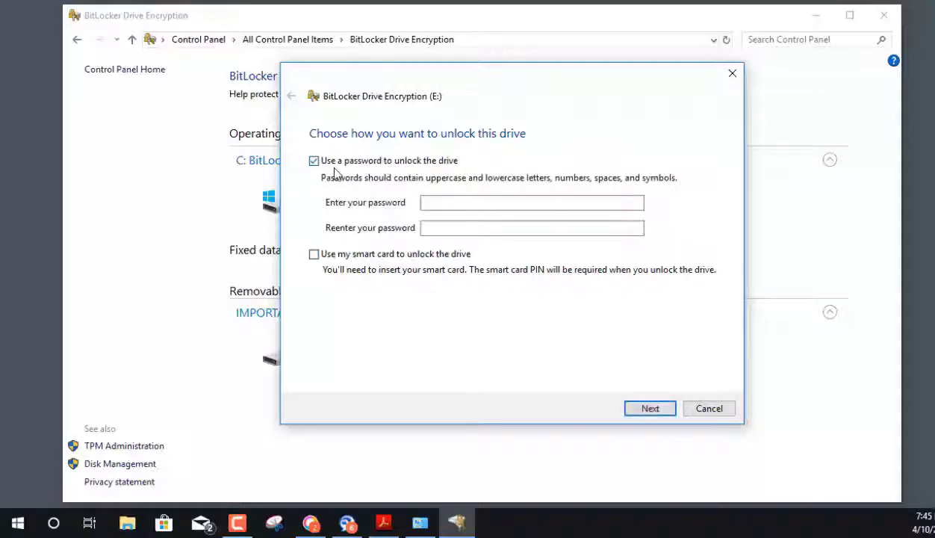
left_click(427, 202)
type("•••••••••••••••••")
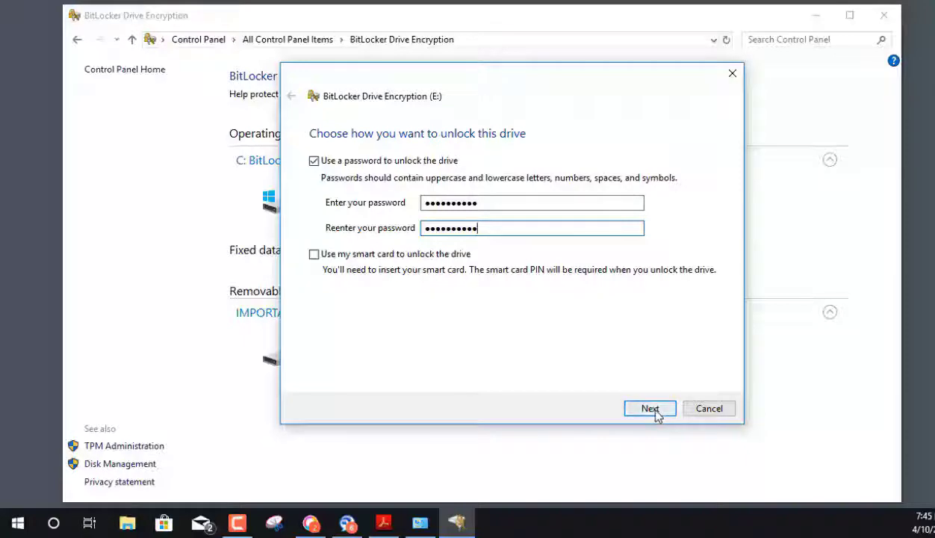
- Print drive E:'s recovery key, then continue to the encryption-amount choice
left_click(657, 411)
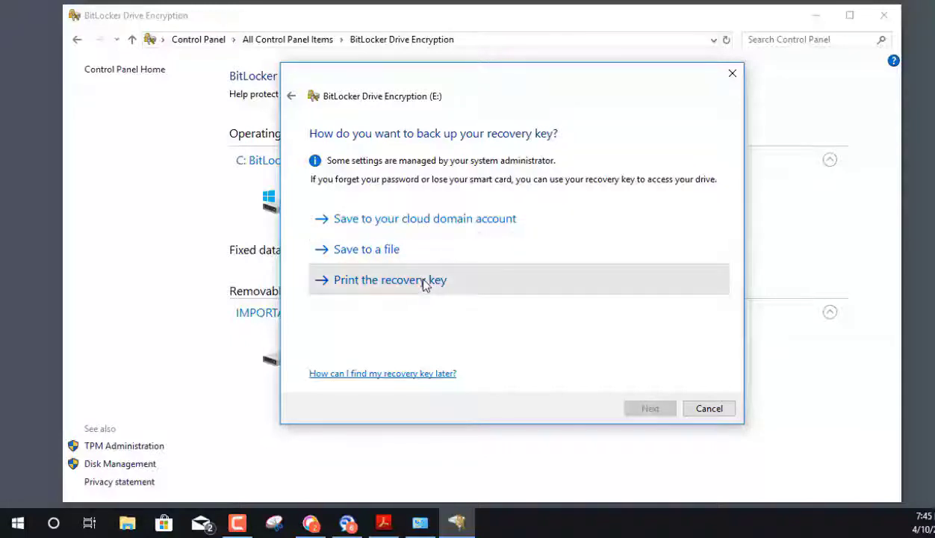
left_click(441, 289)
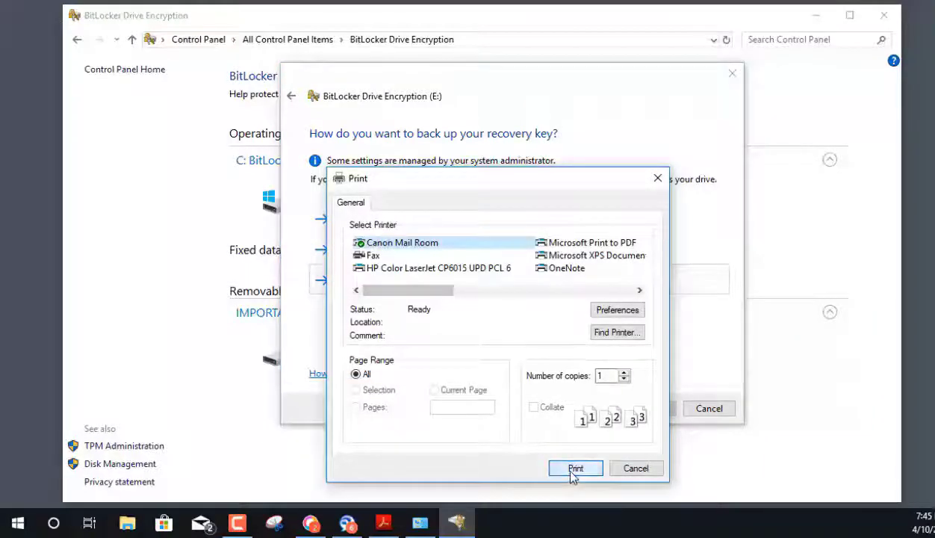
left_click(574, 468)
left_click(663, 410)
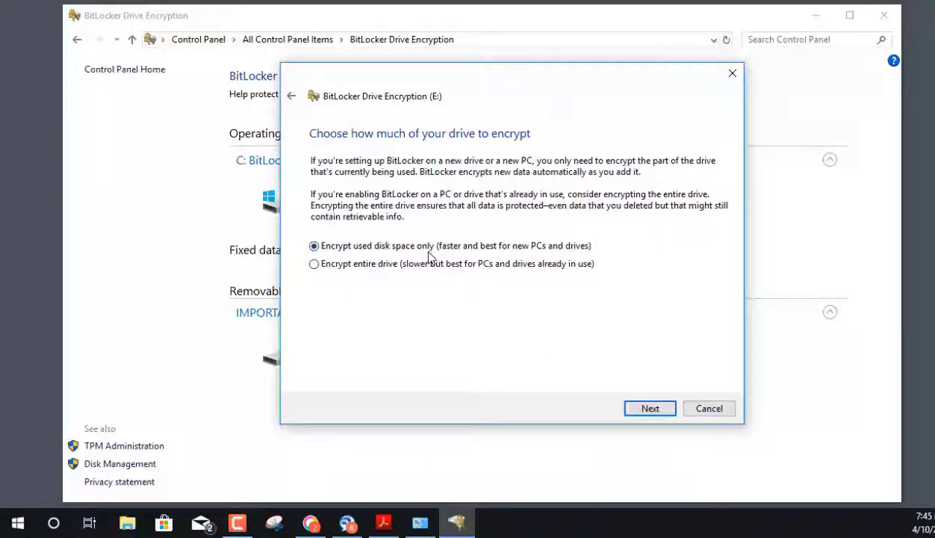
- Choose Encrypt entire drive and New encryption mode for drive E:
left_click(380, 270)
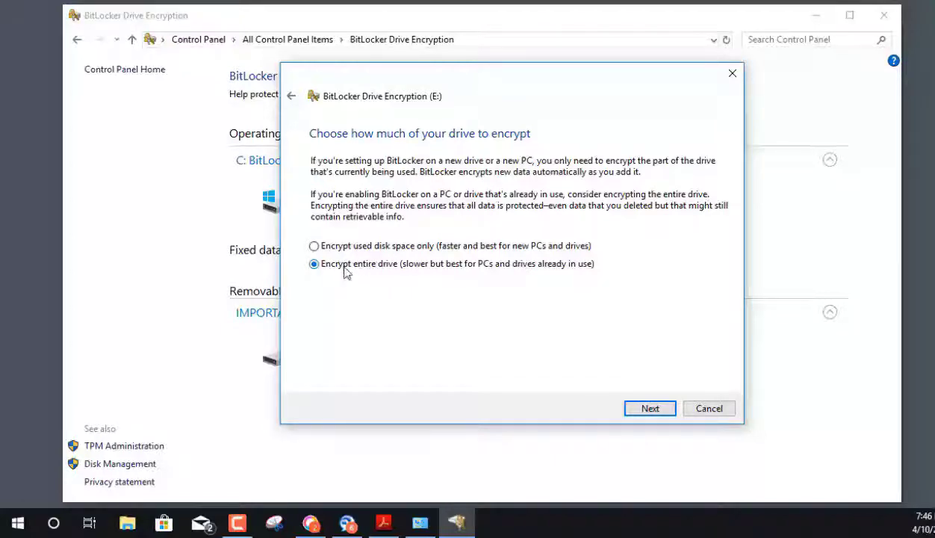
left_click(647, 408)
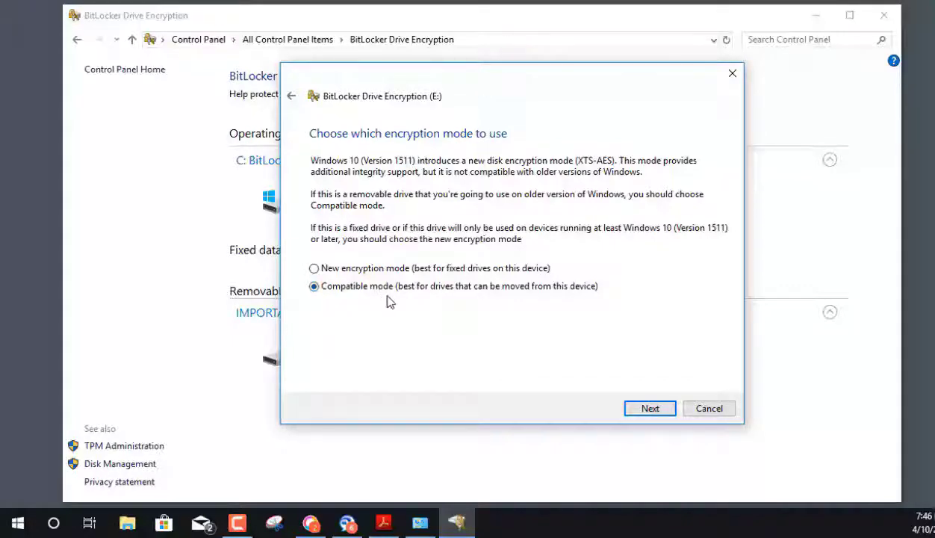
left_click(374, 268)
left_click(649, 411)
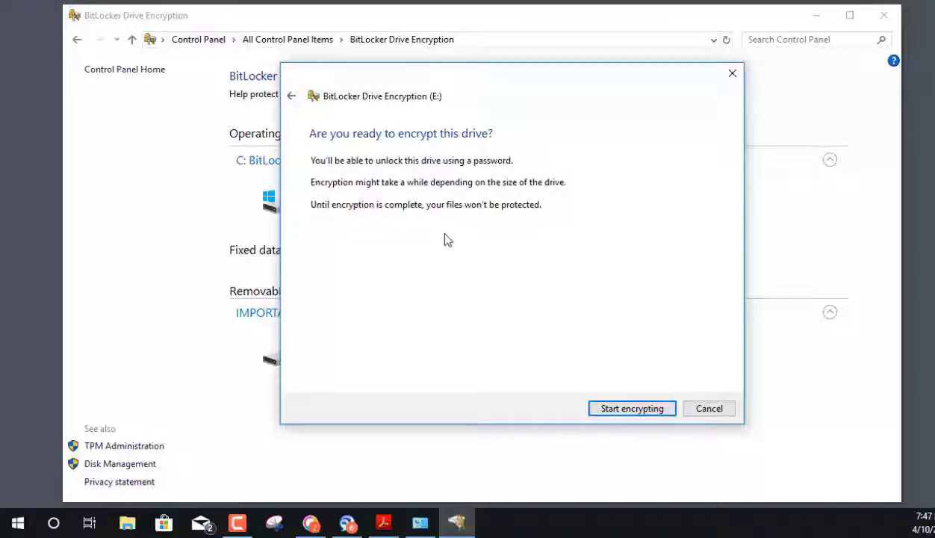
- Encrypt drive E: to completion, dismiss the completion notice, and close BitLocker
left_click(632, 409)
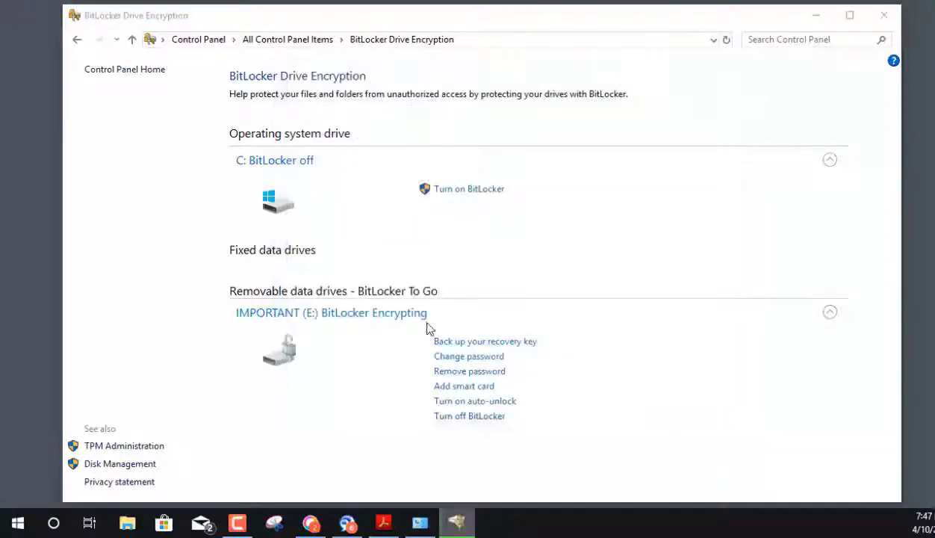
left_click_drag(171, 258, 710, 170)
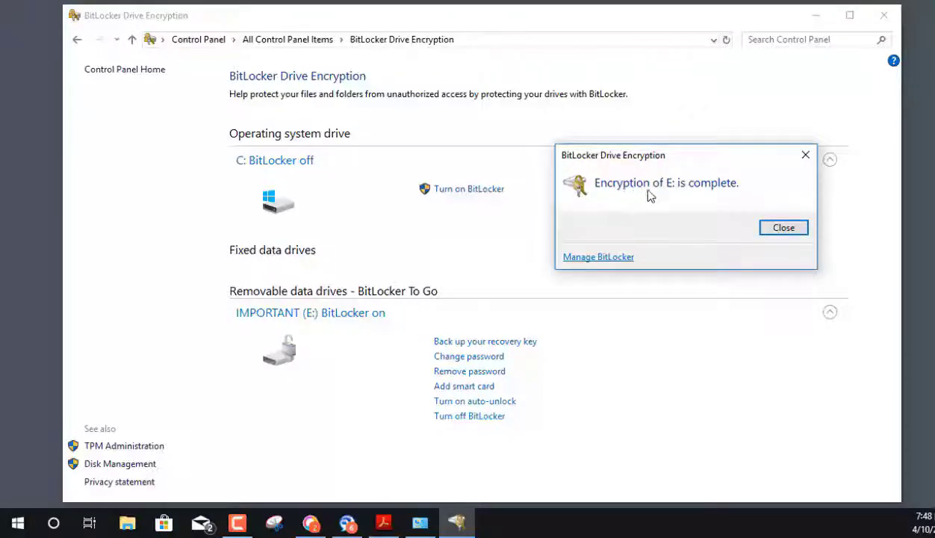
left_click(778, 236)
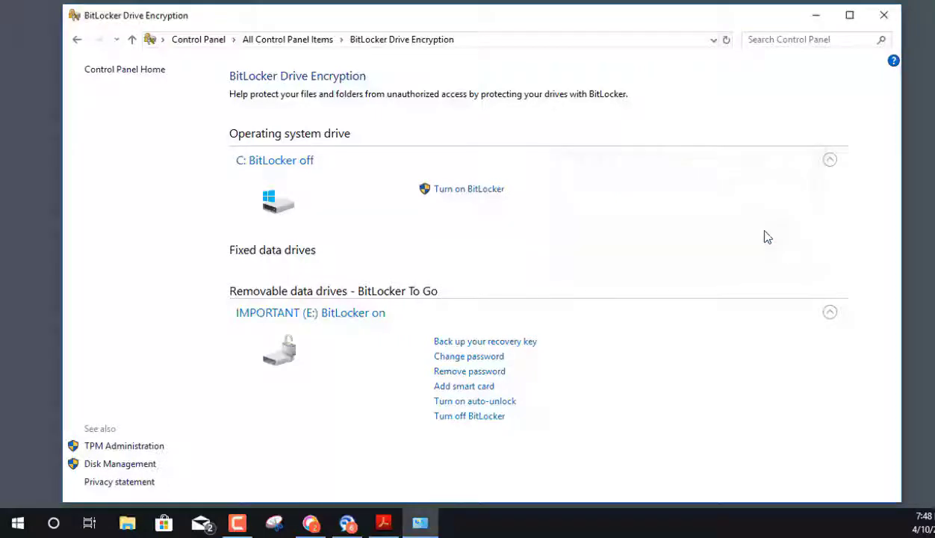
left_click(886, 18)
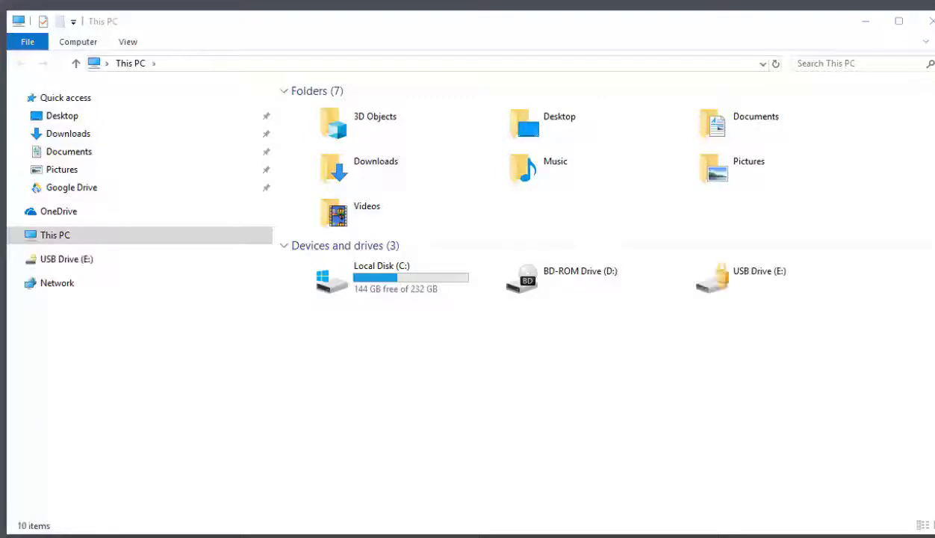
- Dismiss the access-denied error and unlock USB Drive (E:) with its BitLocker password
left_click_drag(291, 295, 496, 263)
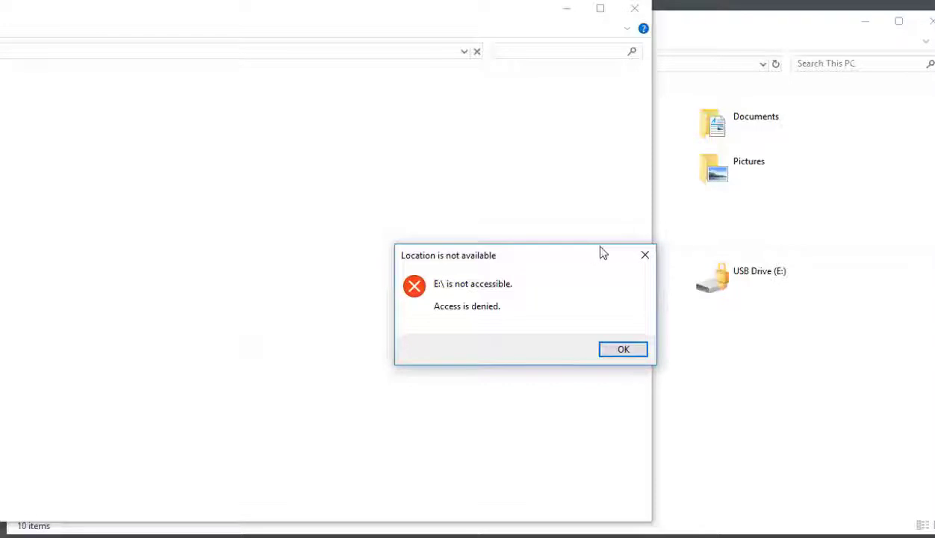
left_click(640, 353)
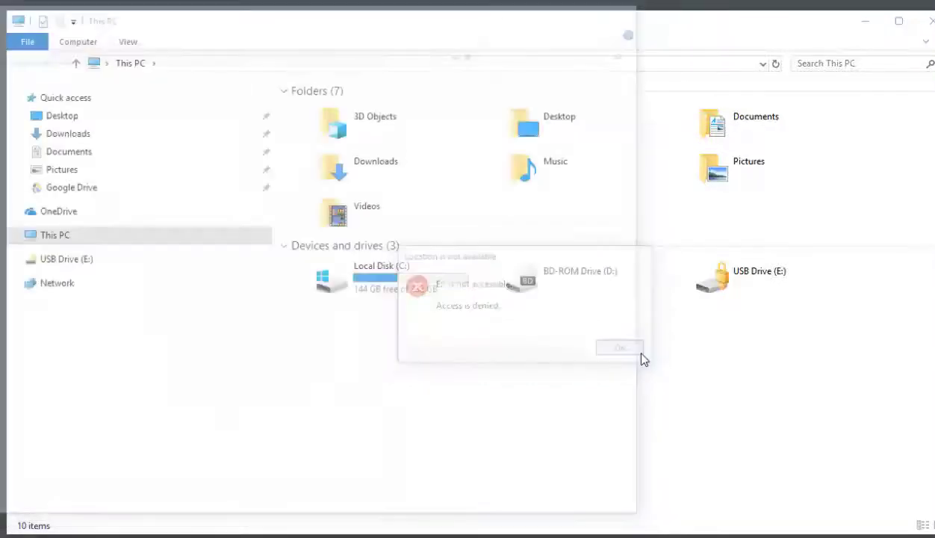
left_click(739, 281)
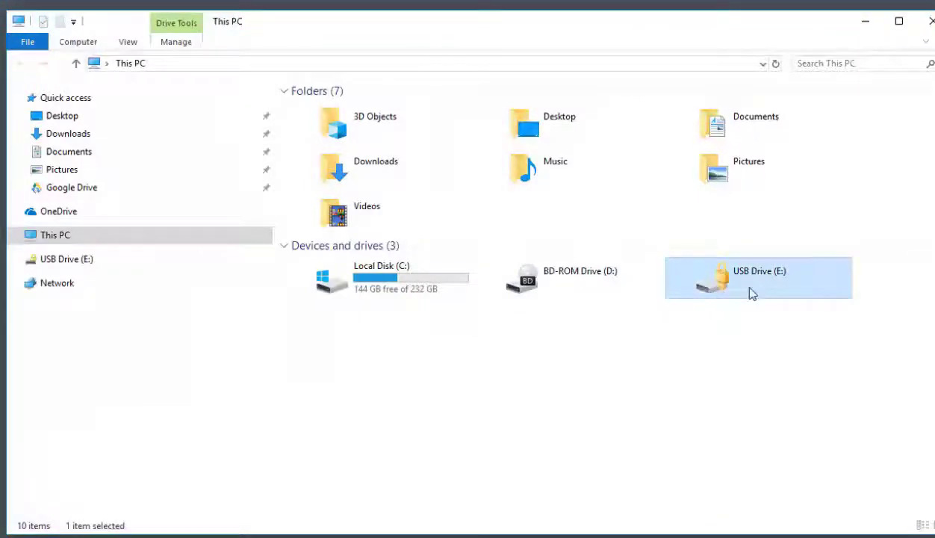
double_click(739, 280)
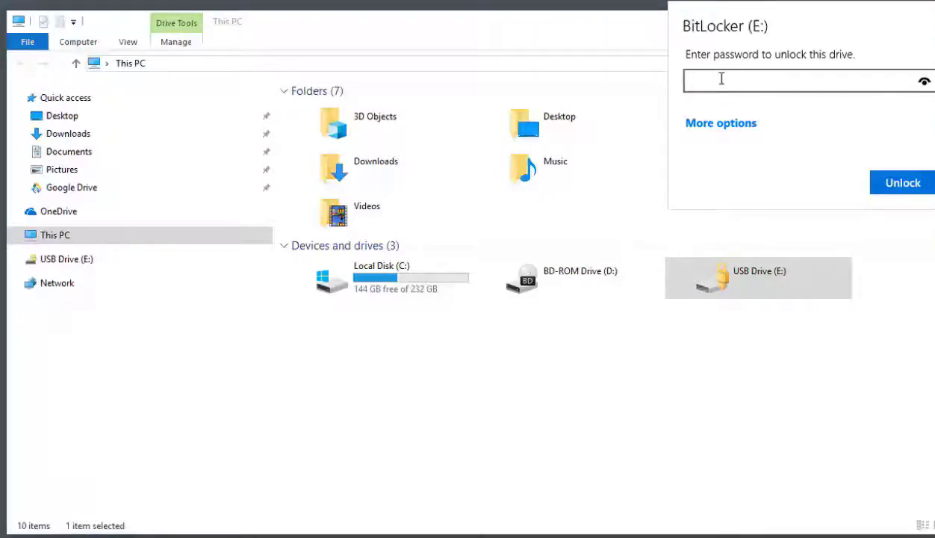
type("••••••••")
left_click(884, 193)
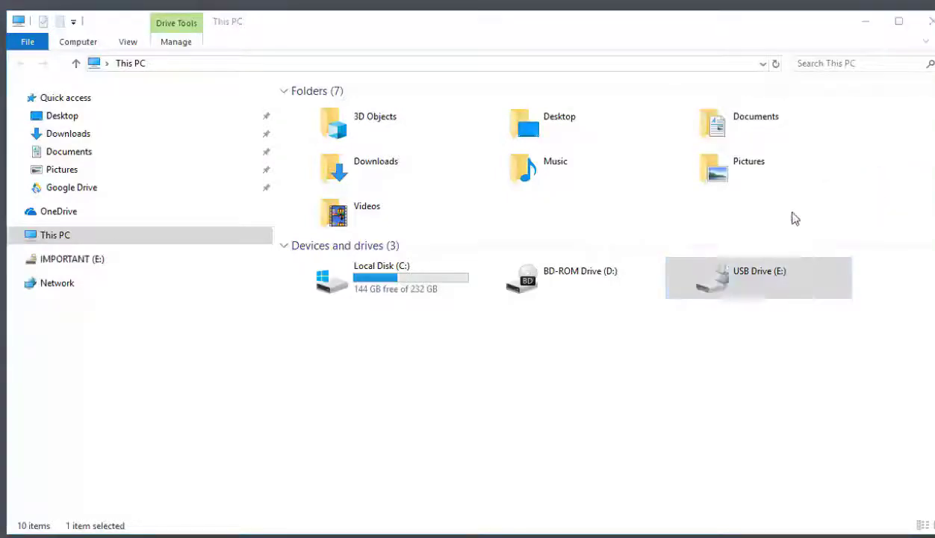
- Maximize and nudge the IMPORTANT (E:) window to view its five Important files
double_click(413, 37)
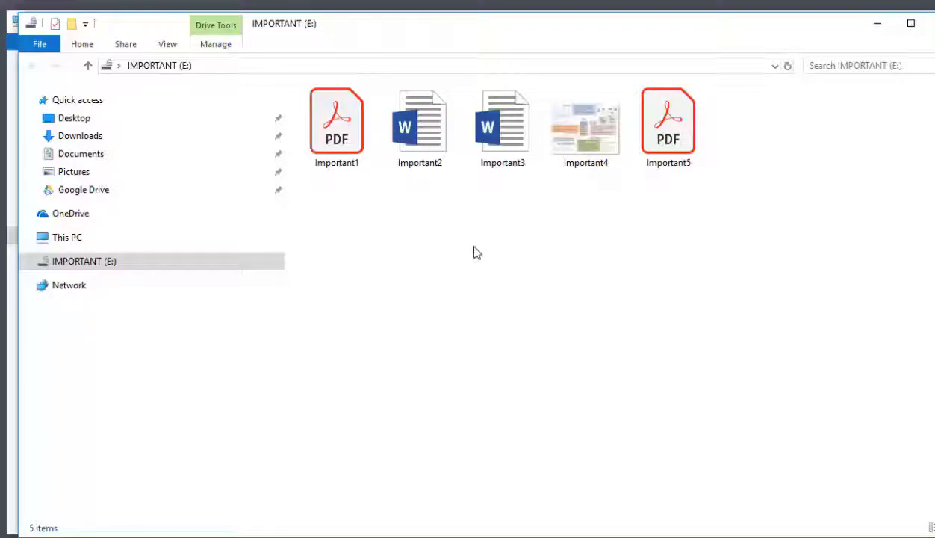
left_click_drag(544, 33, 534, 32)
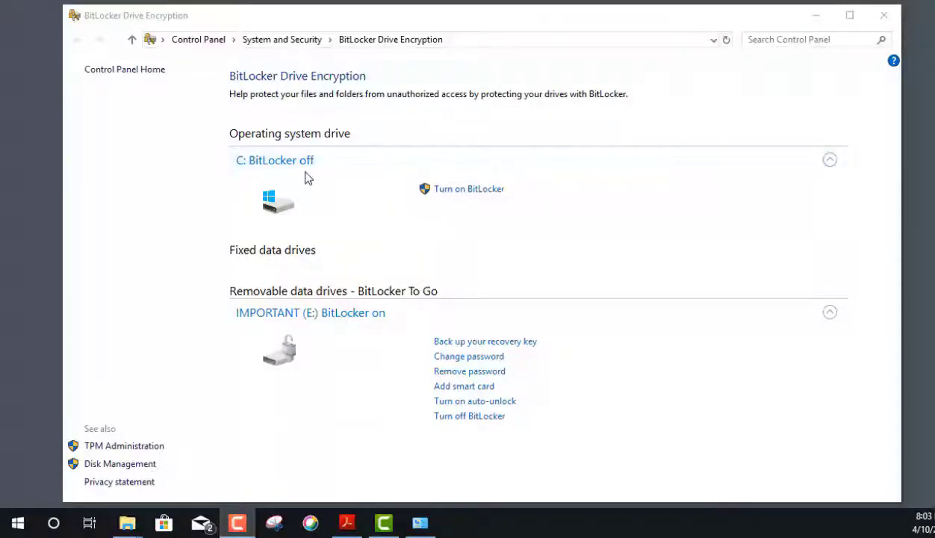
left_click(466, 192)
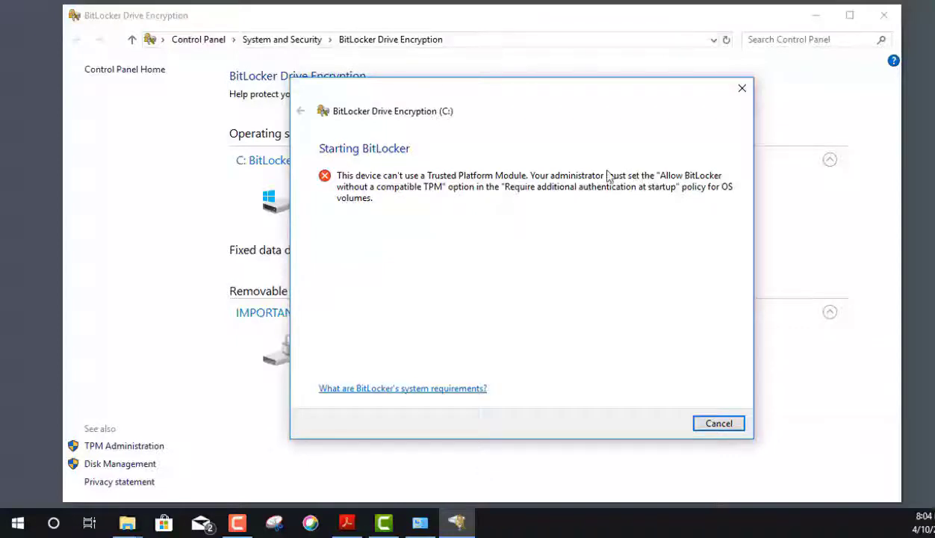
left_click(731, 427)
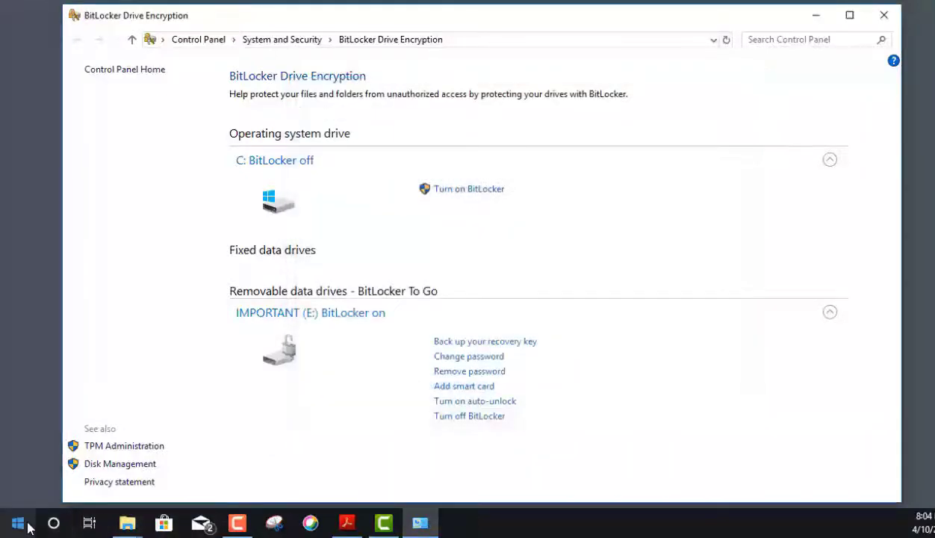
- Search gpedit.msc from Start and launch the Local Group Policy Editor
left_click(29, 527)
type("gpe")
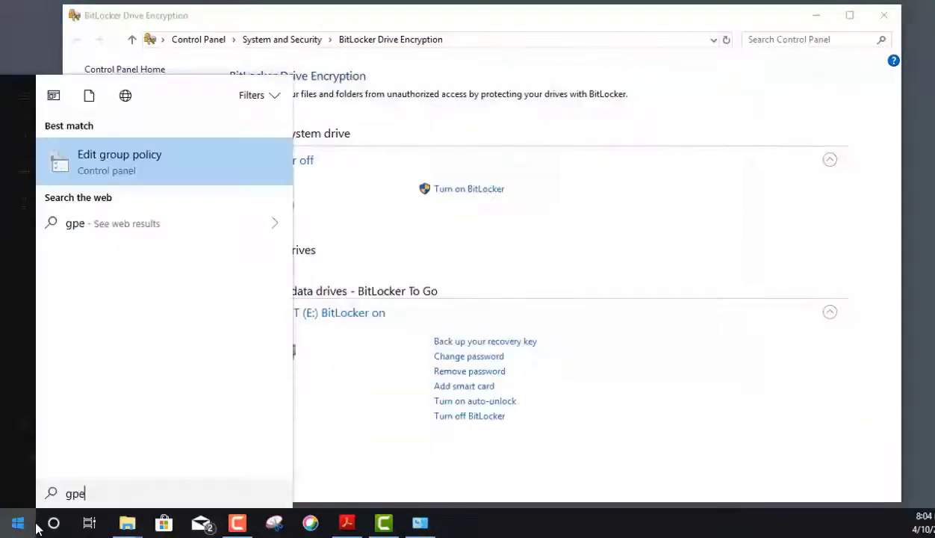
type("dit.msc")
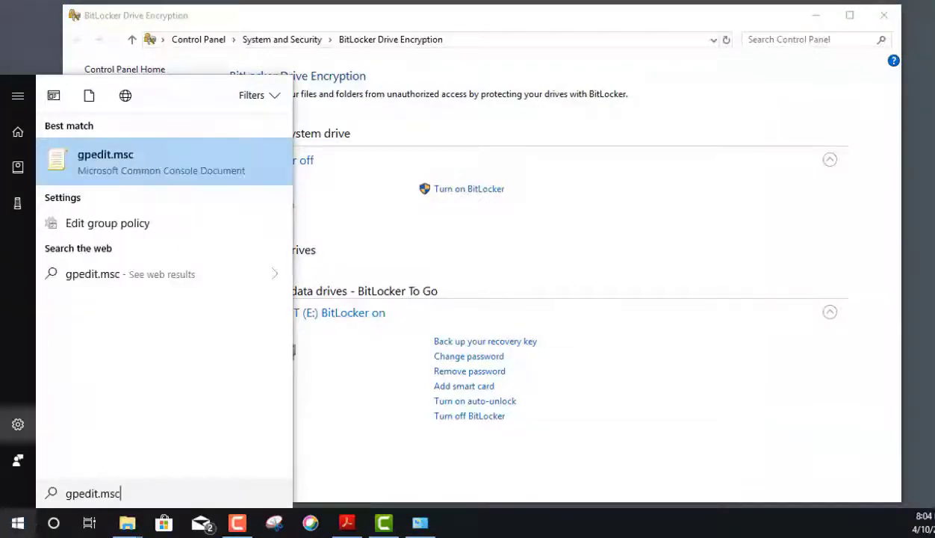
left_click(224, 162)
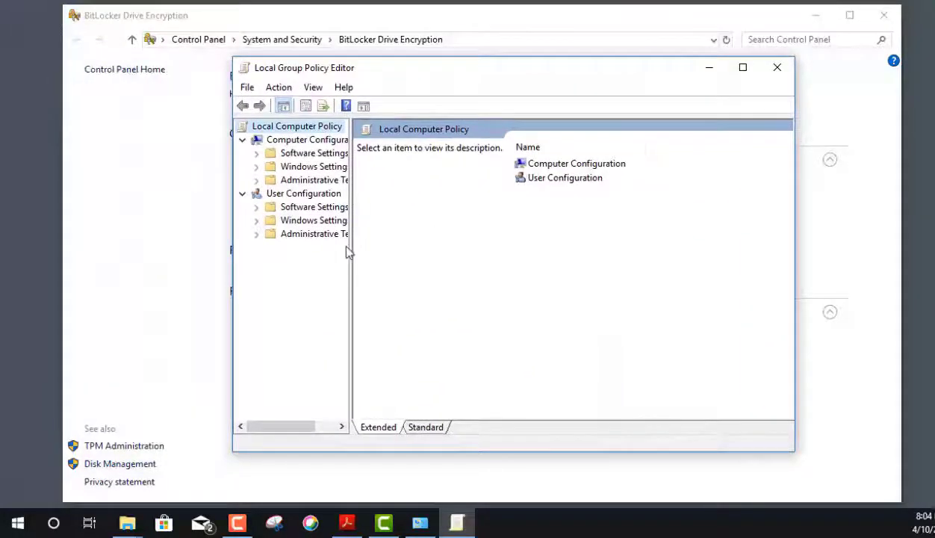
- Browse to BitLocker's Operating System Drives policies and select Require additional authentication at startup
left_click_drag(350, 246, 441, 240)
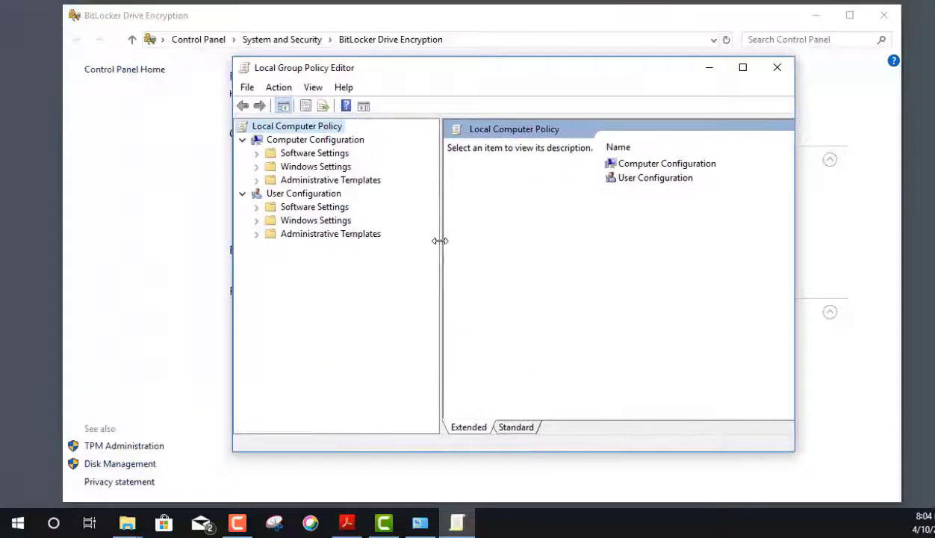
left_click(257, 180)
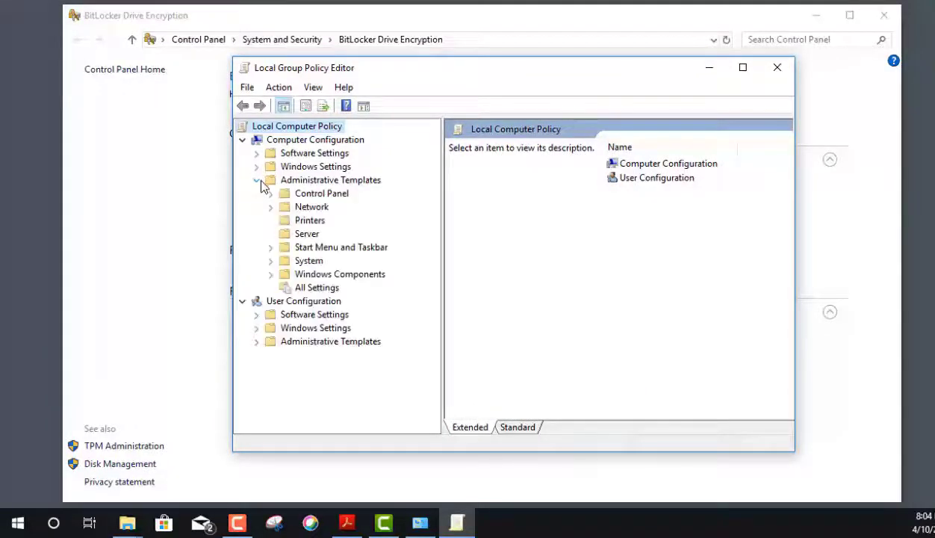
left_click(342, 274)
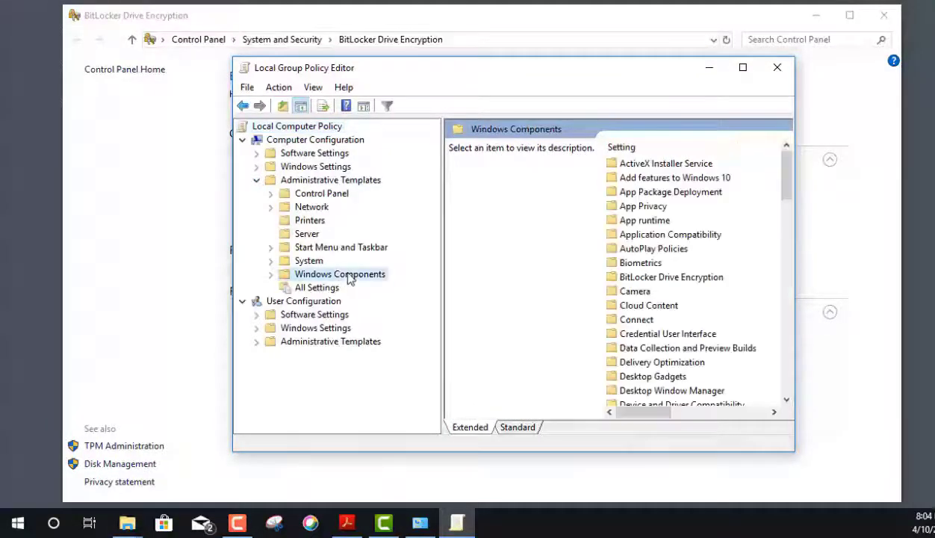
double_click(658, 278)
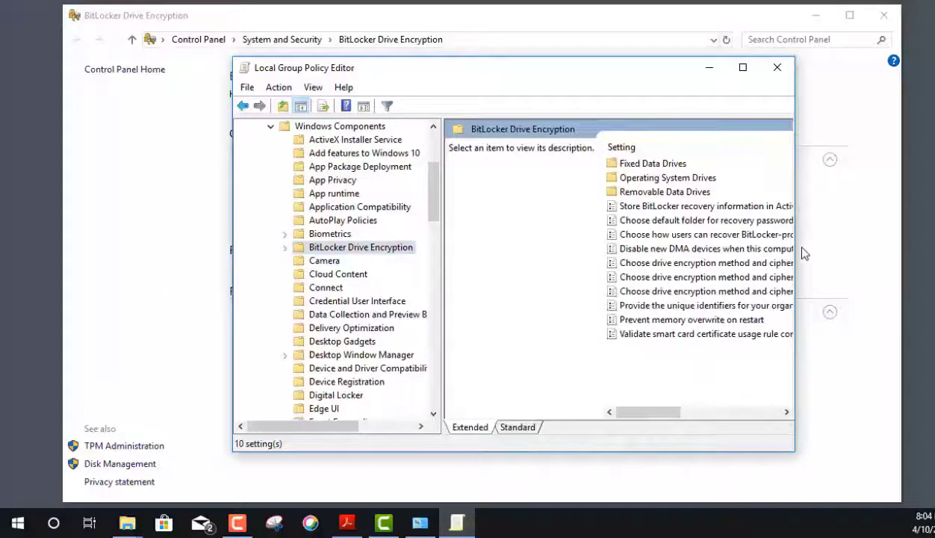
left_click_drag(798, 248, 875, 248)
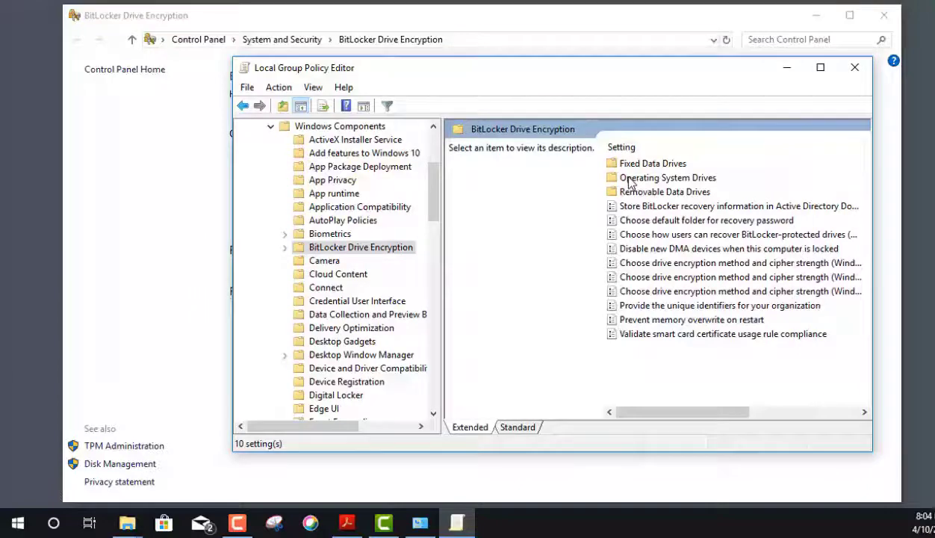
double_click(663, 182)
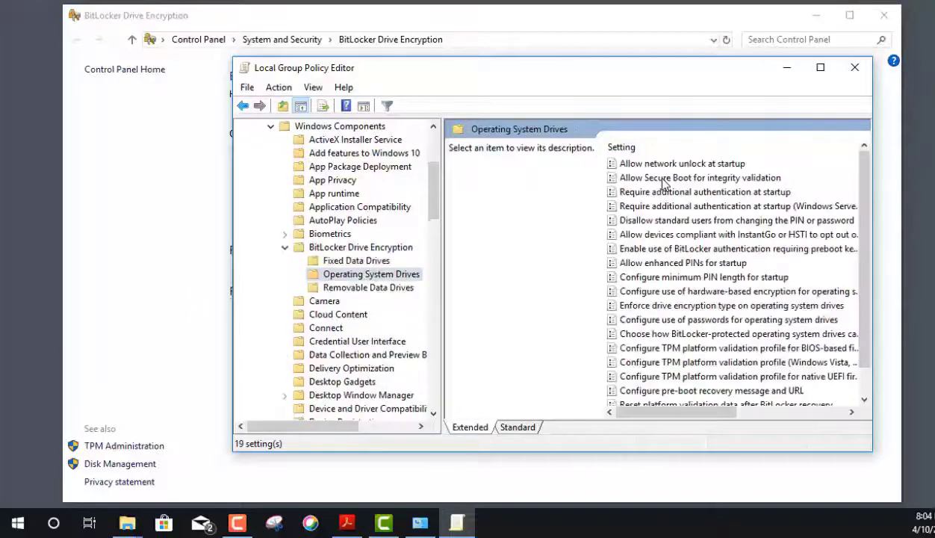
left_click_drag(872, 205, 912, 205)
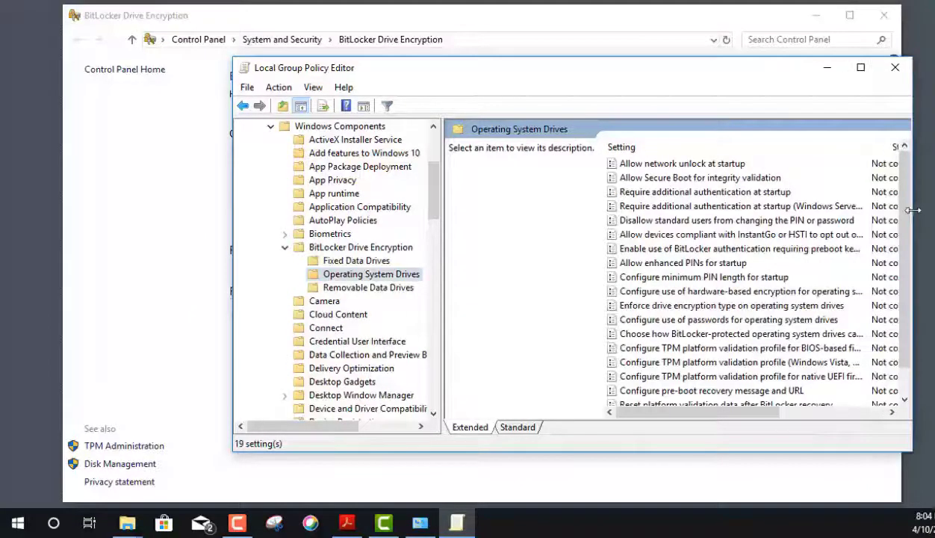
left_click(708, 192)
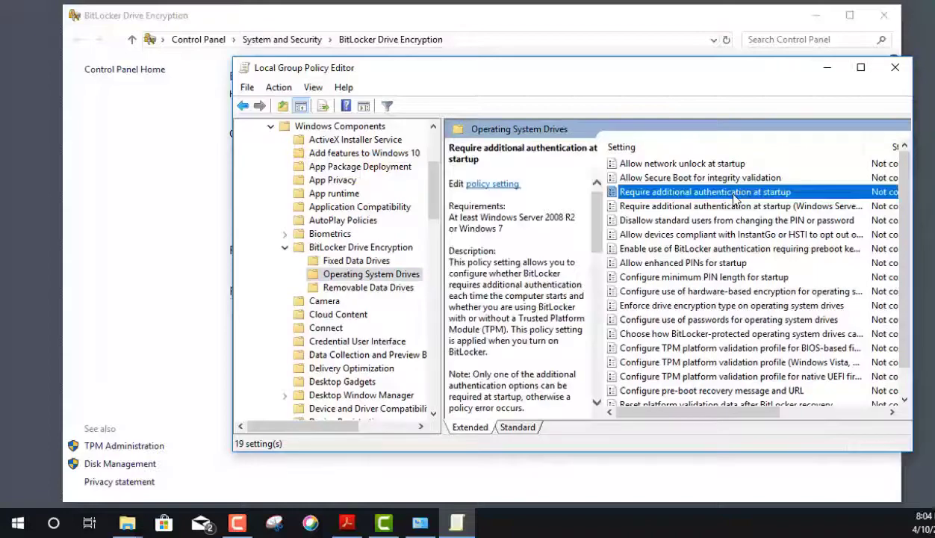
- Set the startup-authentication policy to Enabled, allowing no compatible TPM, apply, and close the editor
double_click(708, 191)
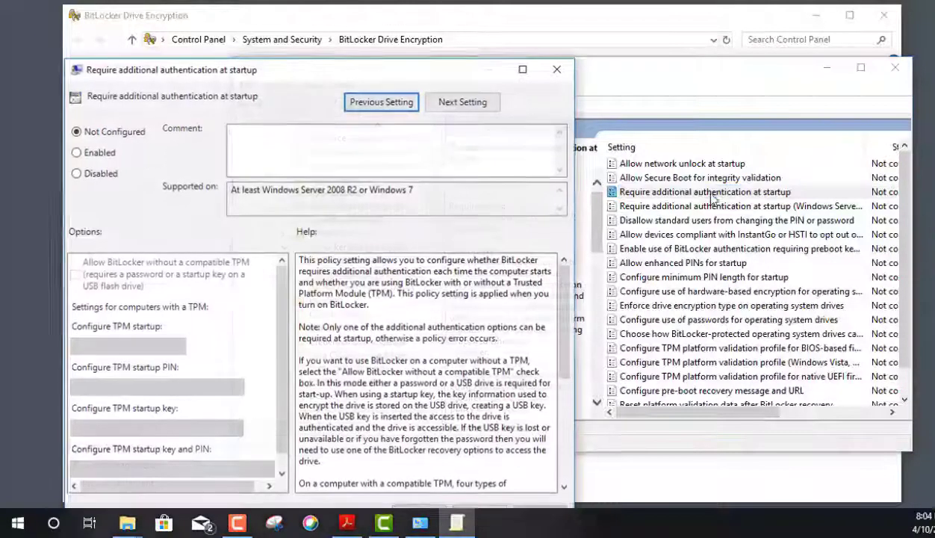
left_click_drag(182, 69, 221, 62)
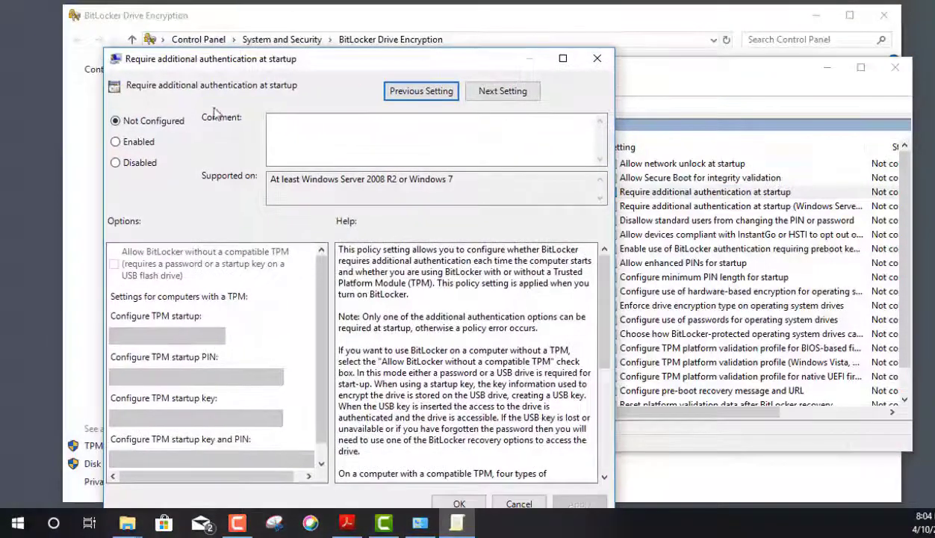
left_click(153, 143)
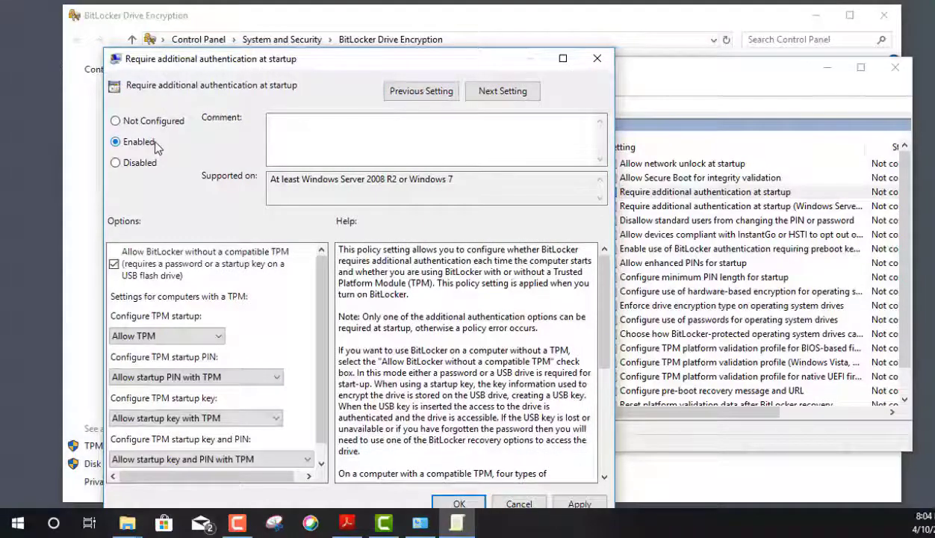
left_click_drag(315, 56, 323, 45)
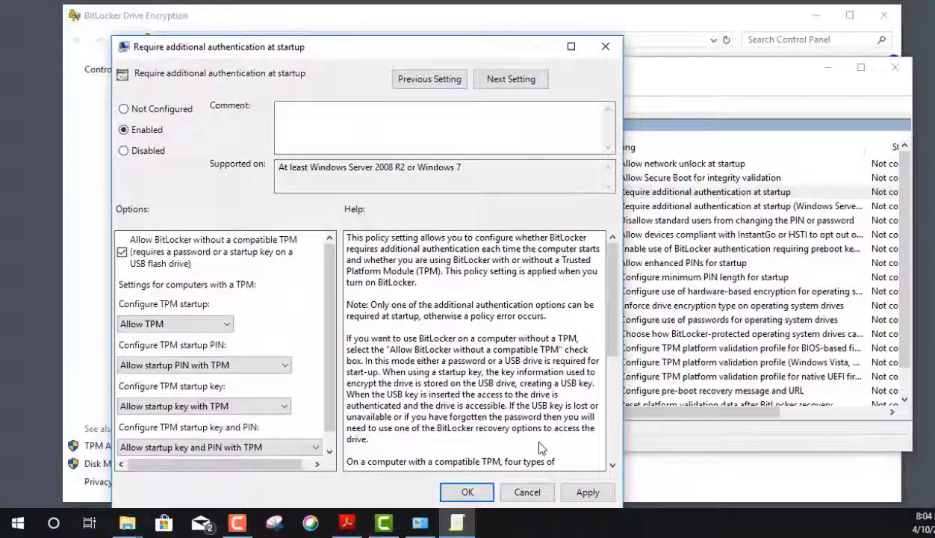
left_click(580, 487)
left_click(469, 492)
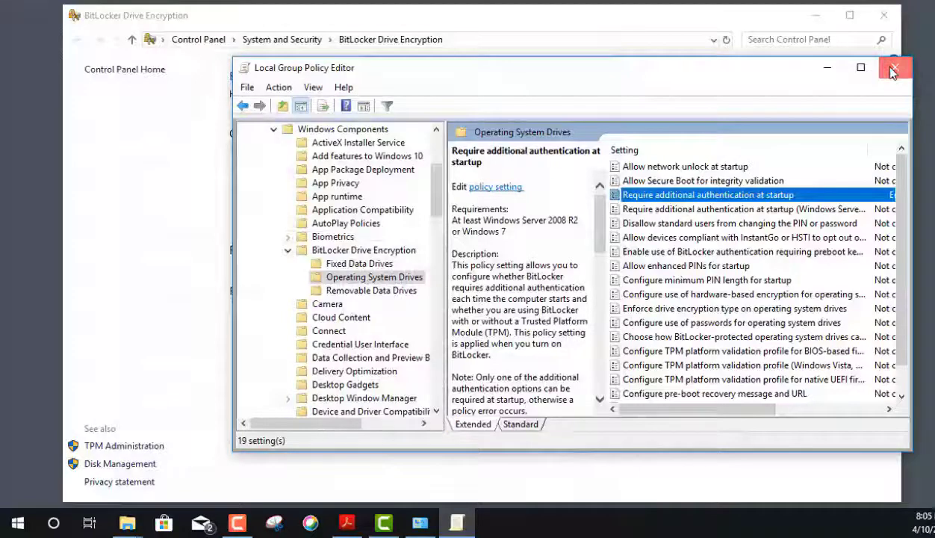
left_click(892, 68)
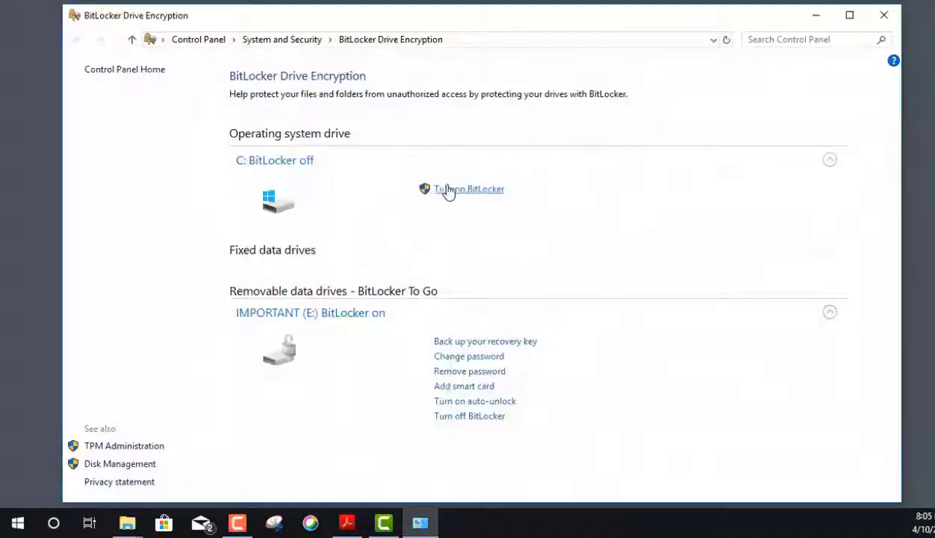
- Launch the BitLocker wizard for drive C: and bring its window into view
left_click(459, 193)
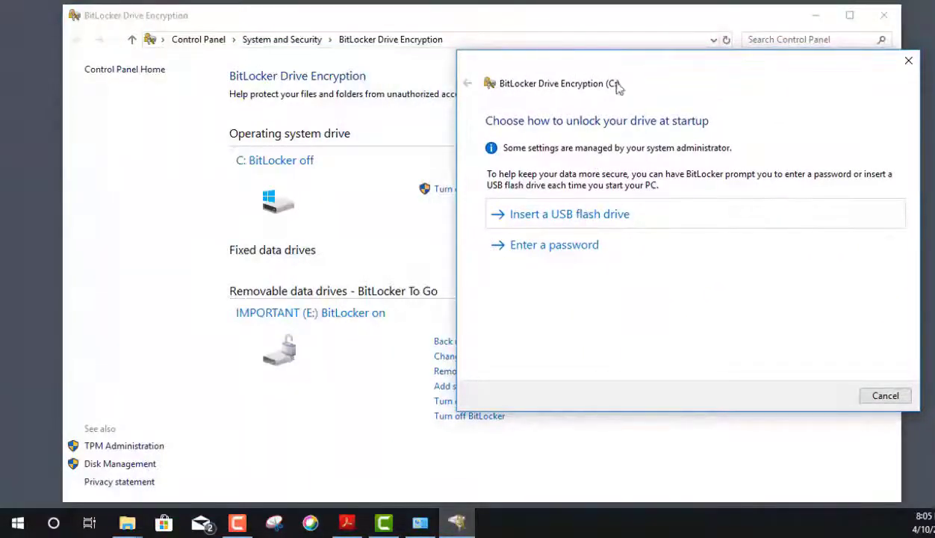
left_click_drag(623, 65, 601, 58)
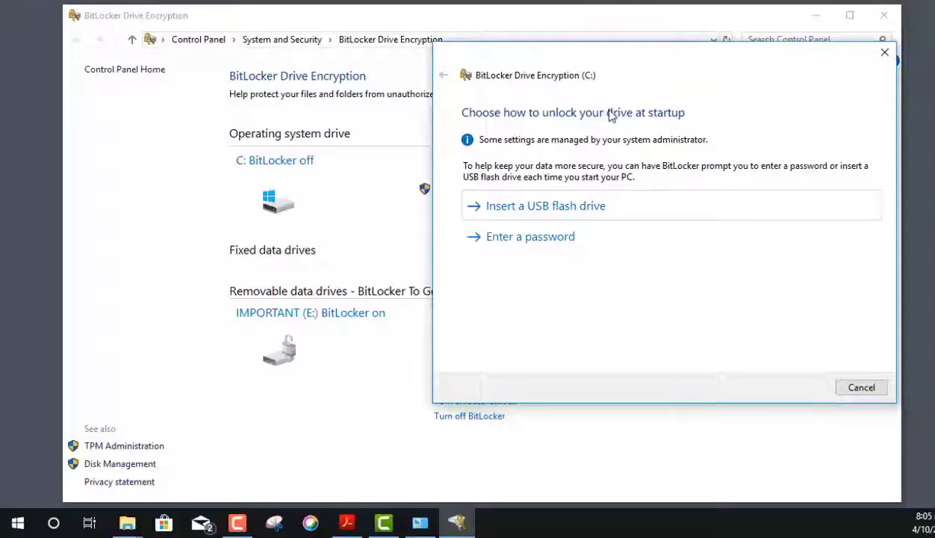
- Choose password unlocking for C:, enter and confirm the startup password, and continue
left_click(546, 238)
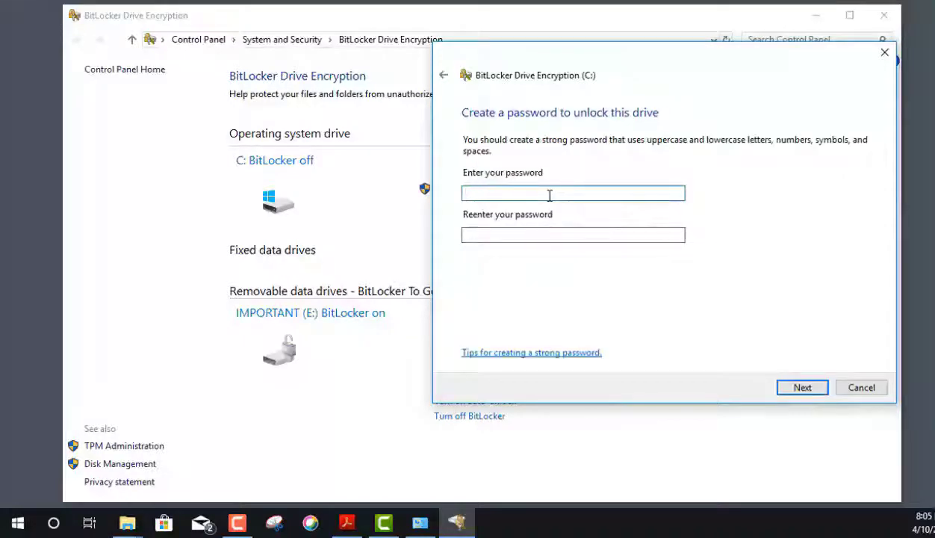
type("•••••")
key("Tab")
type("•••••••••")
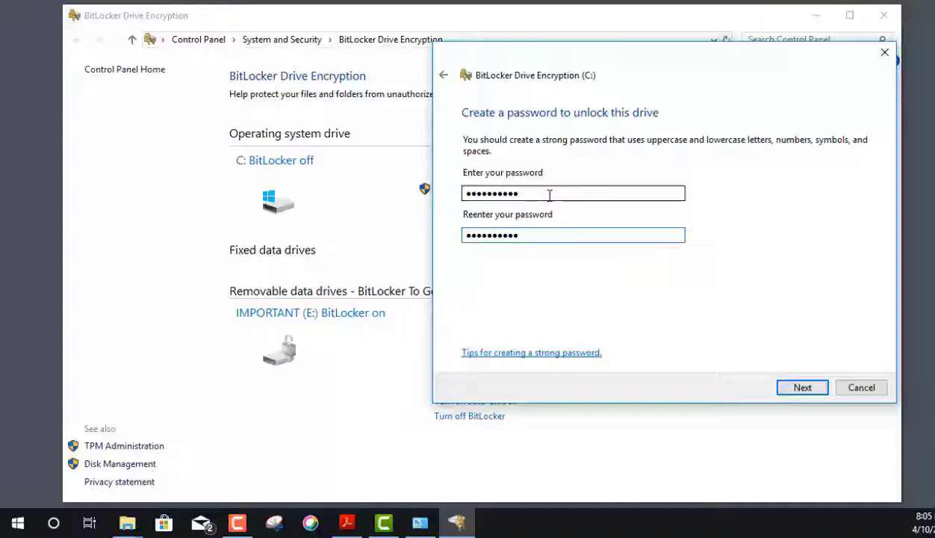
left_click(803, 388)
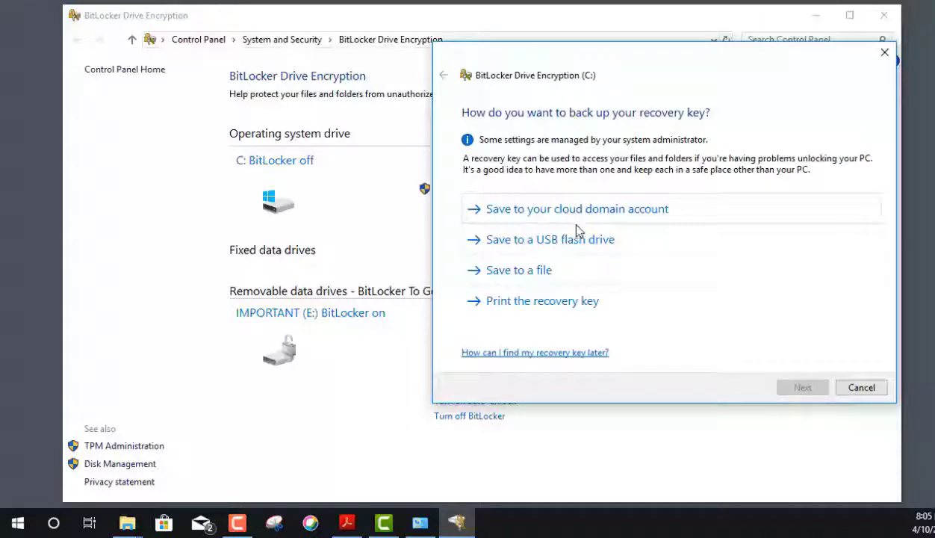
- Print the C: recovery key and proceed to the encryption scope choice
left_click(556, 303)
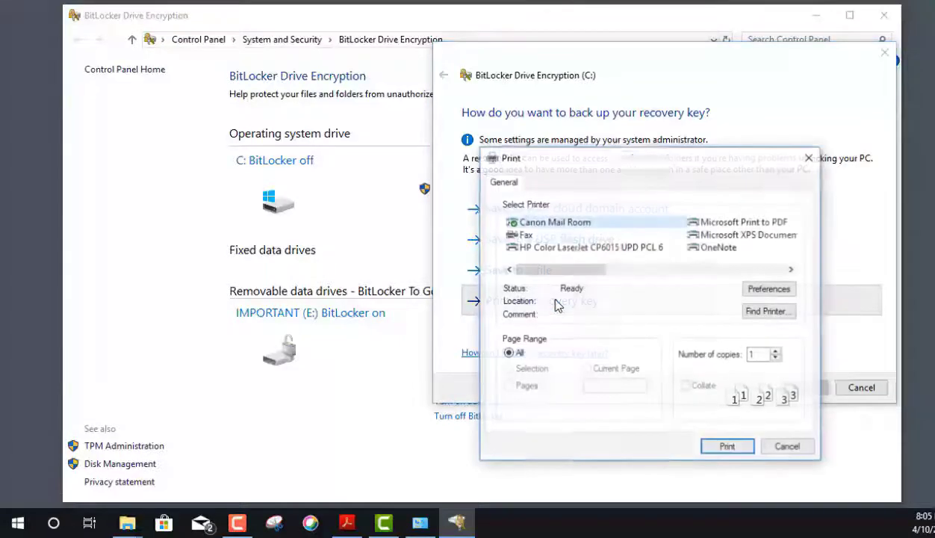
left_click(723, 448)
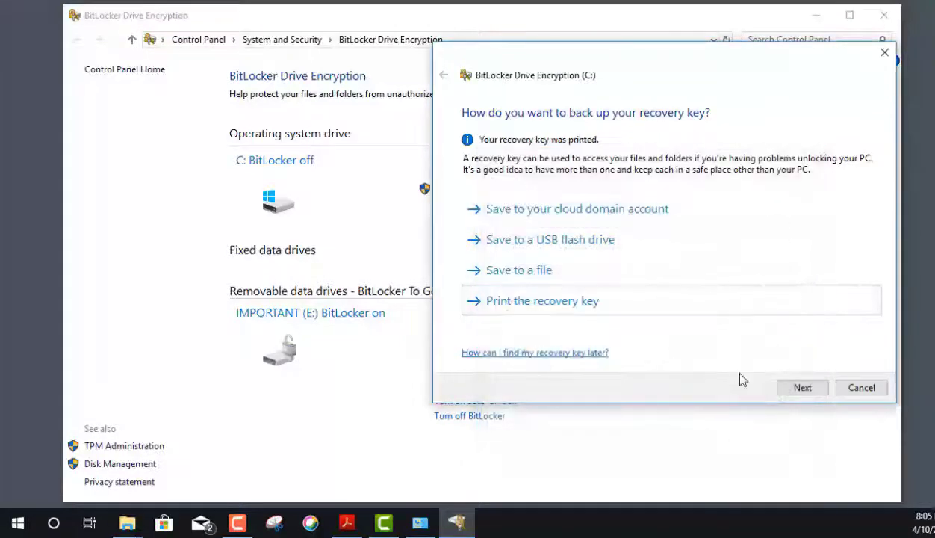
left_click(801, 388)
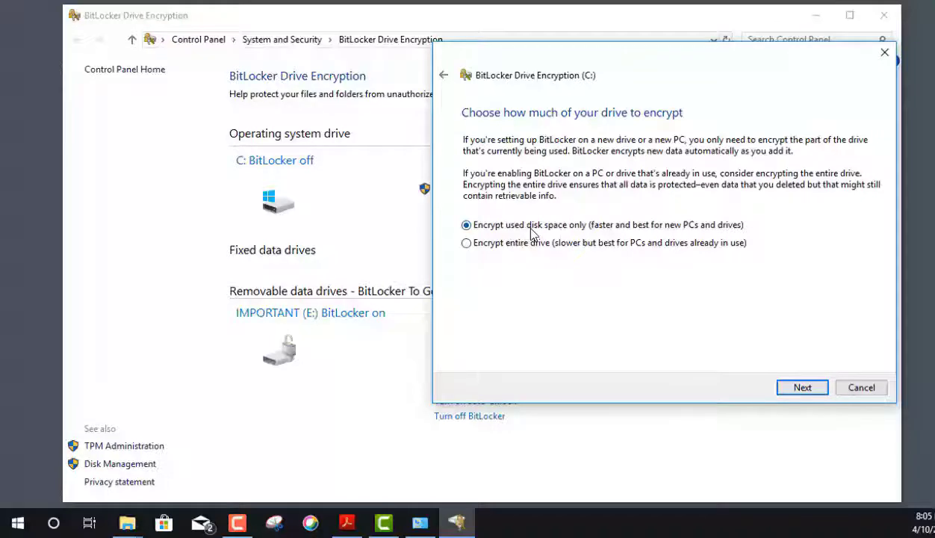
- Keep Encrypt used disk space only selected and proceed to the encryption mode
left_click(516, 243)
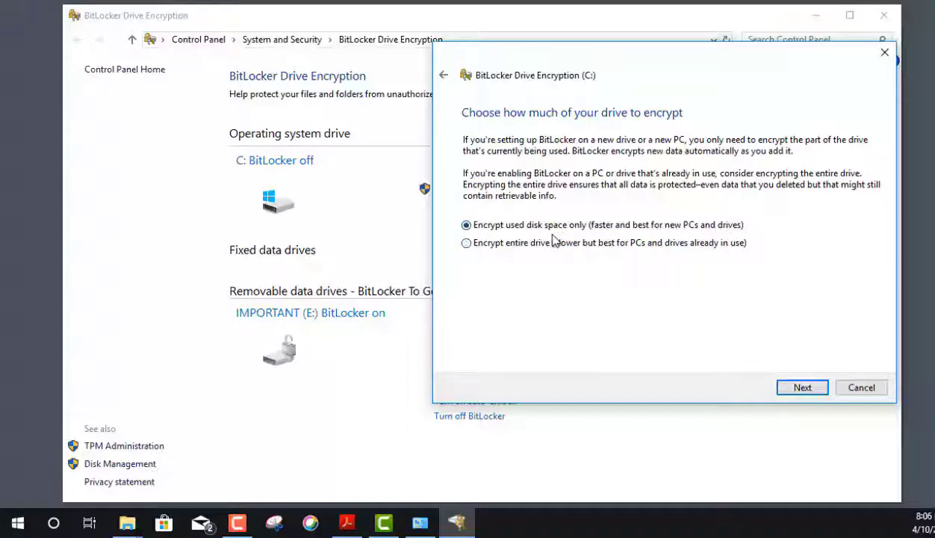
left_click(804, 388)
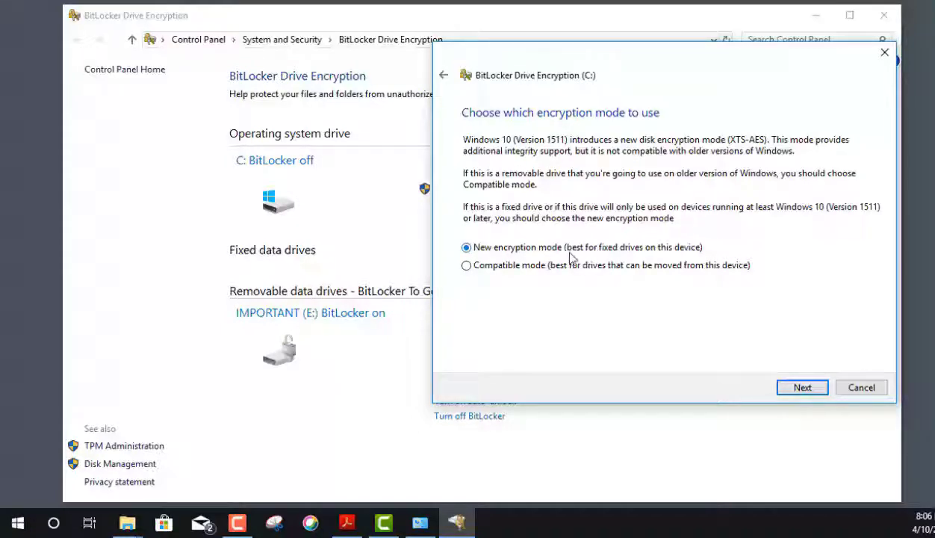
- Accept New encryption mode and begin encrypting C: with the BitLocker system check enabled
left_click(802, 387)
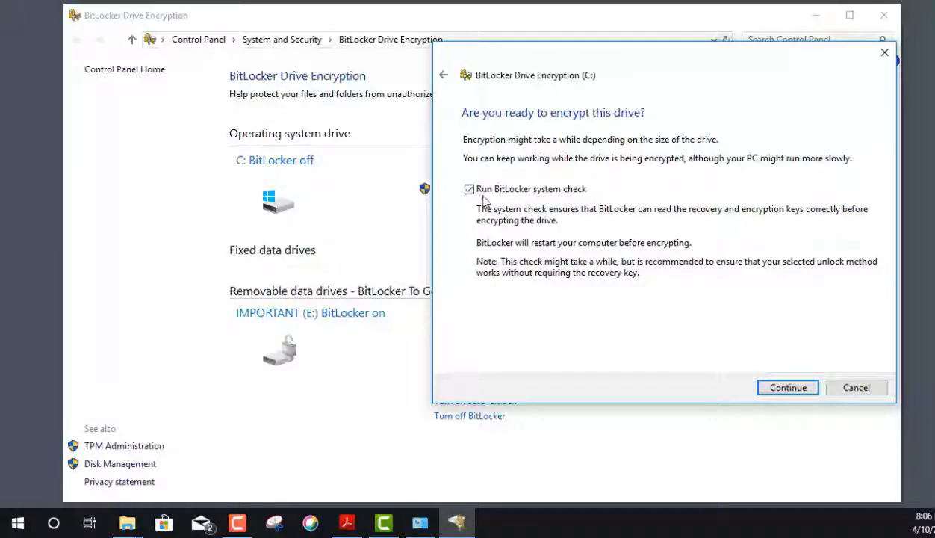
left_click(796, 389)
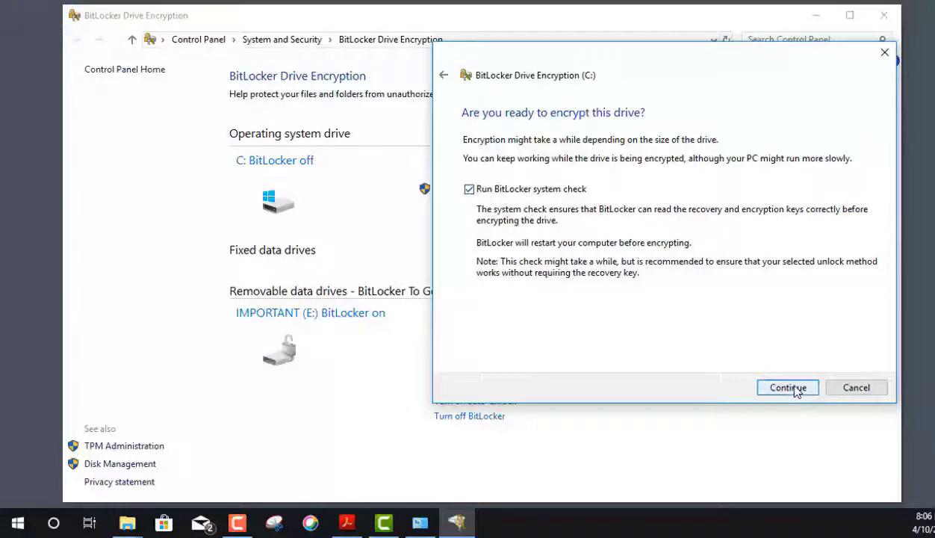